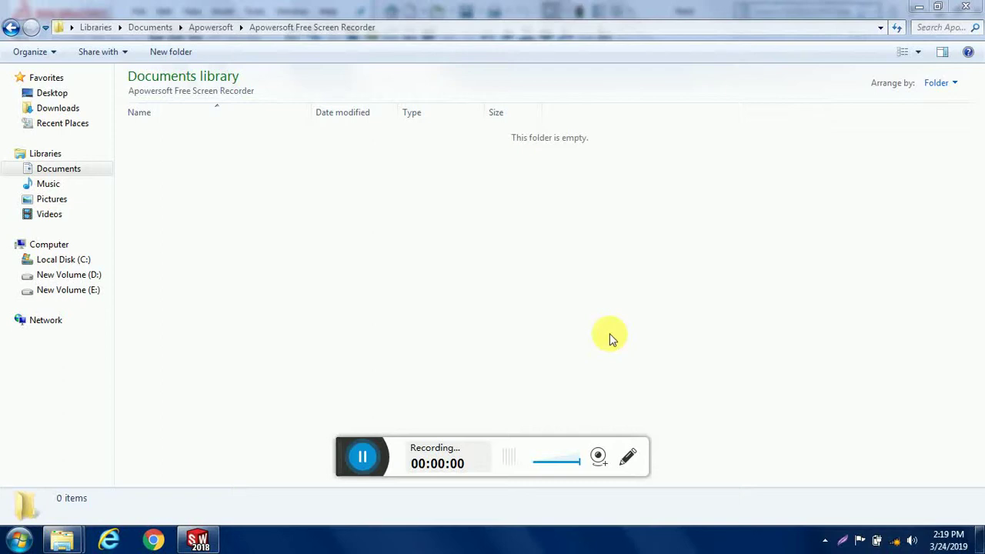
- Bring the SOLIDWORKS 2018 window with Part2 open to the front from the taskbar
left_click(194, 538)
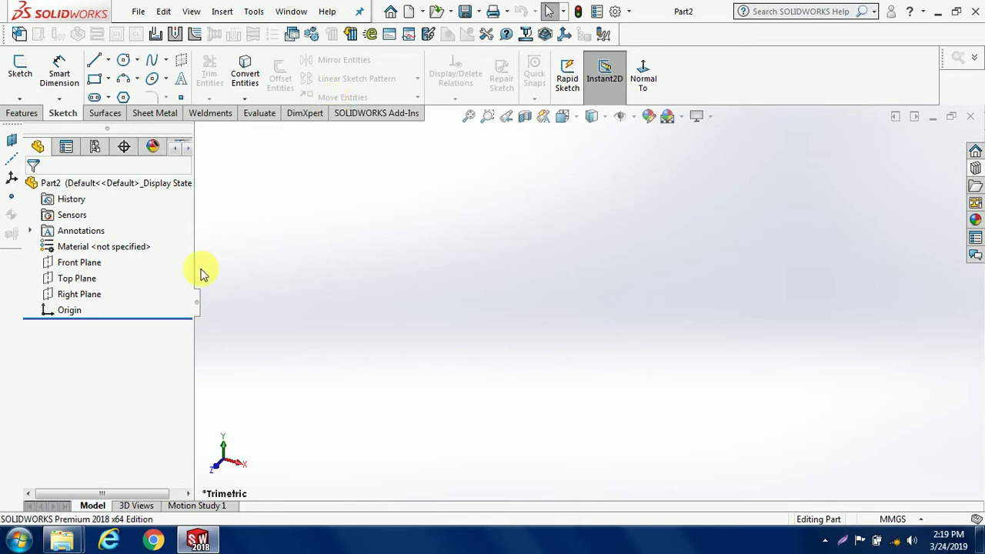
- Start a Front Plane sketch and draw a corner rectangle from the origin to a second corner
left_click(77, 265)
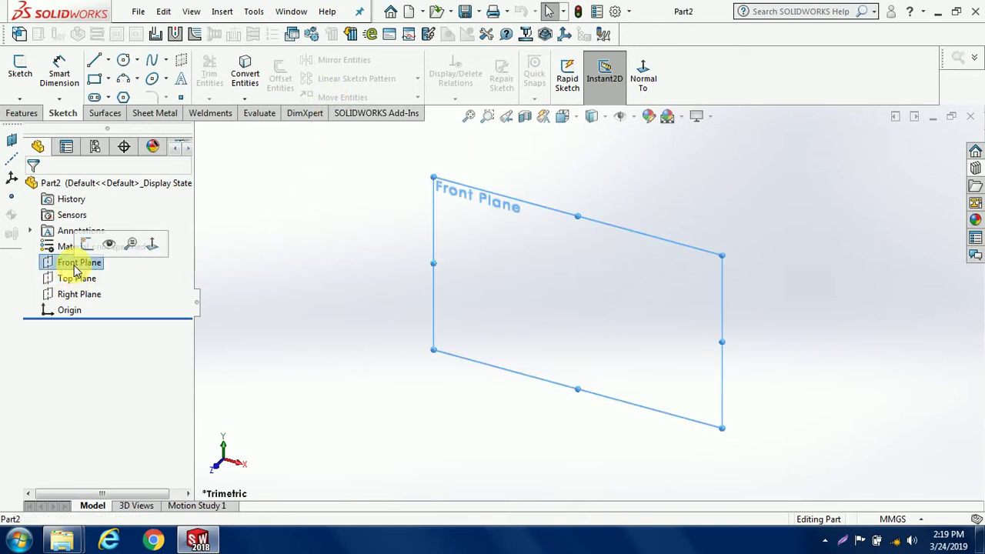
left_click(86, 247)
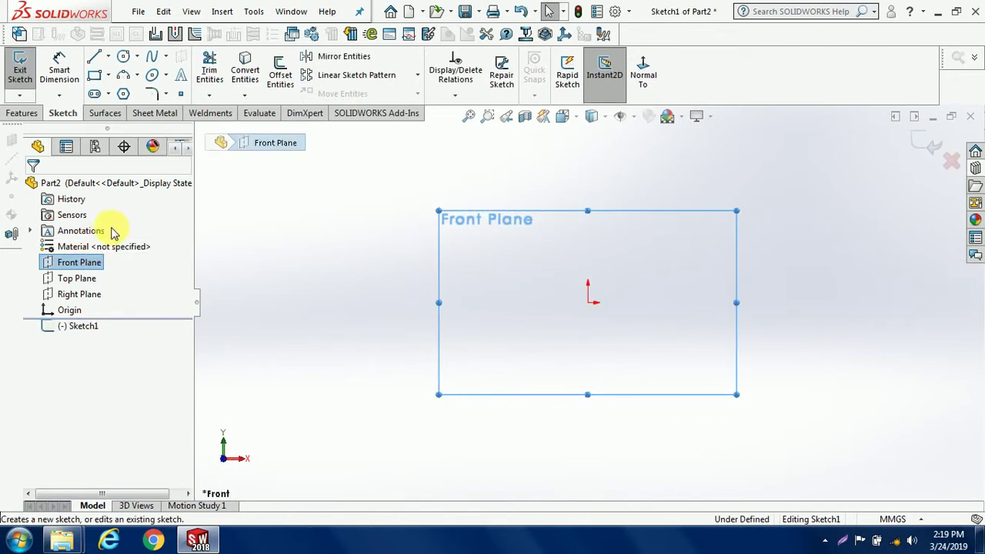
left_click(95, 76)
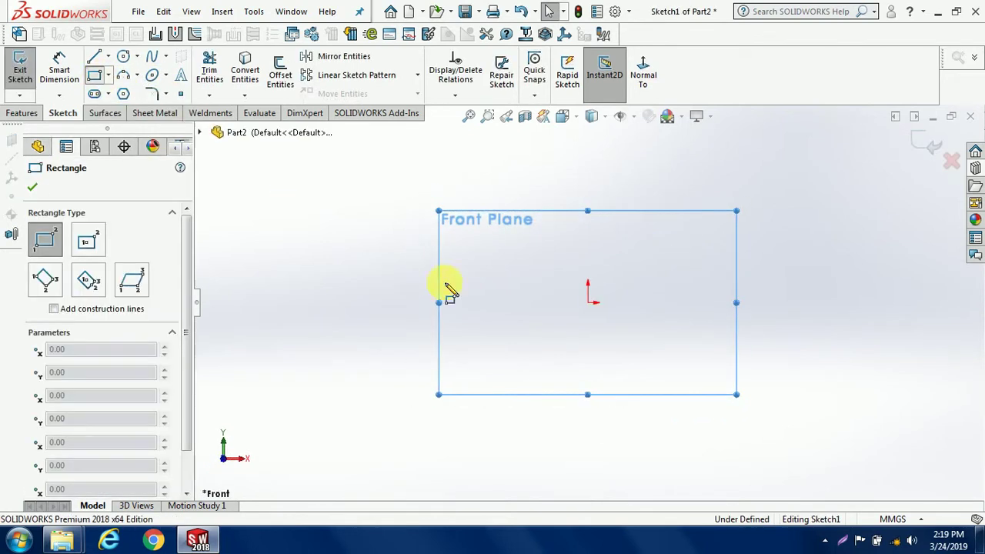
left_click(587, 302)
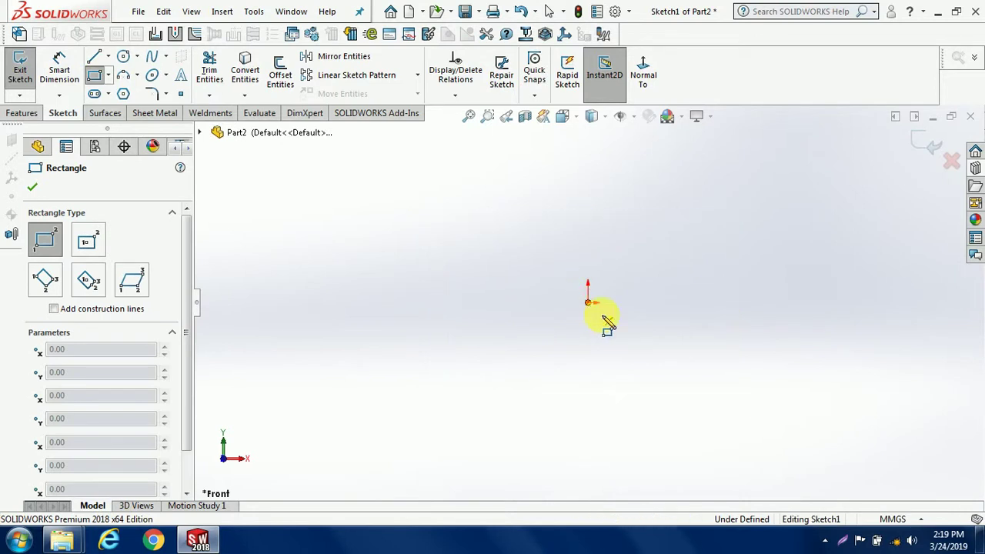
left_click(782, 377)
right_click(422, 253)
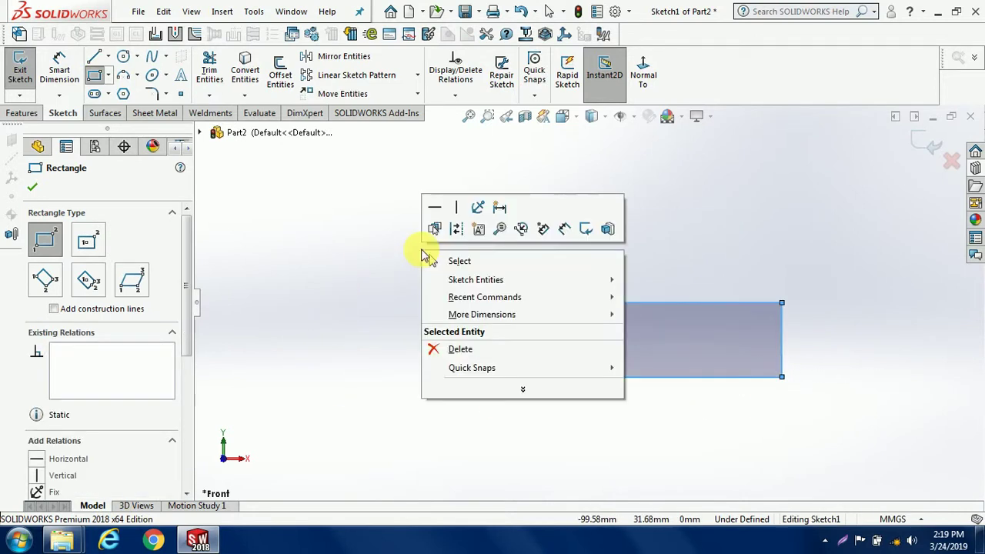
left_click(443, 263)
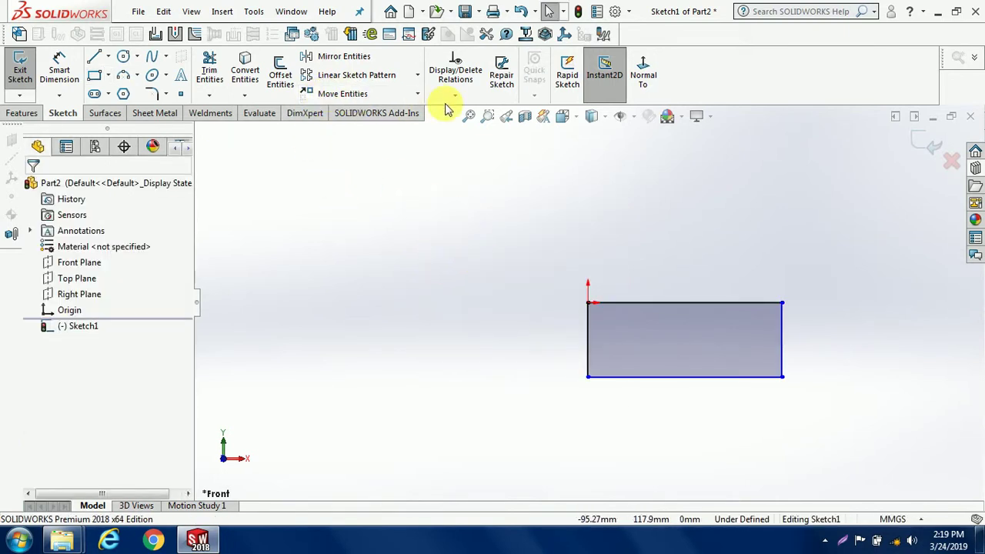
- Use Move Entities on all four rectangle lines, base point at the origin corner, to enlarge it
left_click(417, 94)
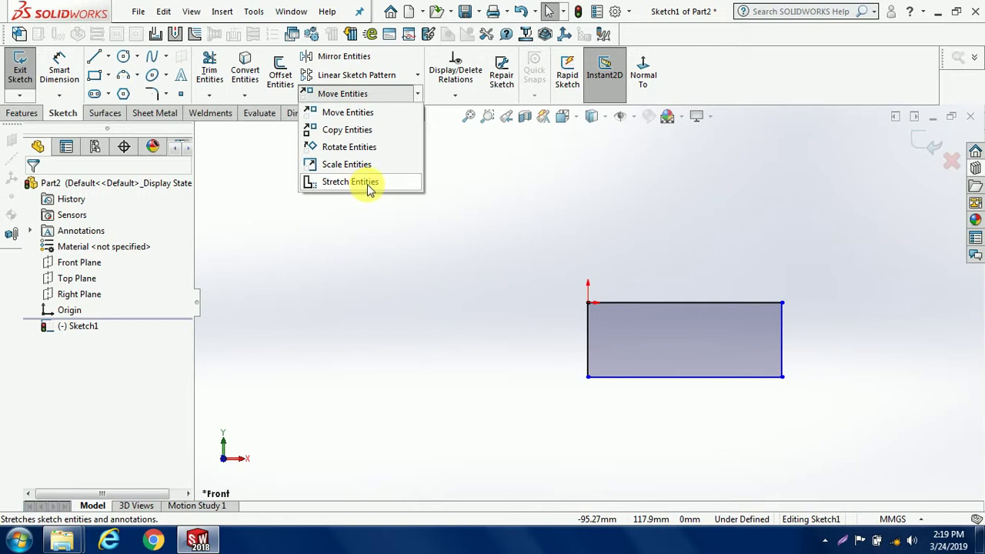
left_click(367, 120)
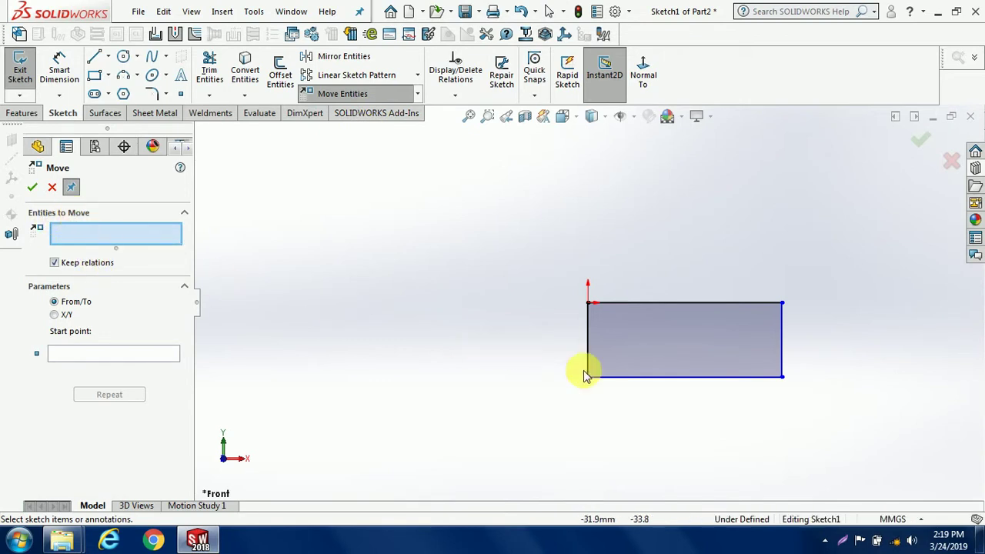
left_click_drag(806, 413, 563, 266)
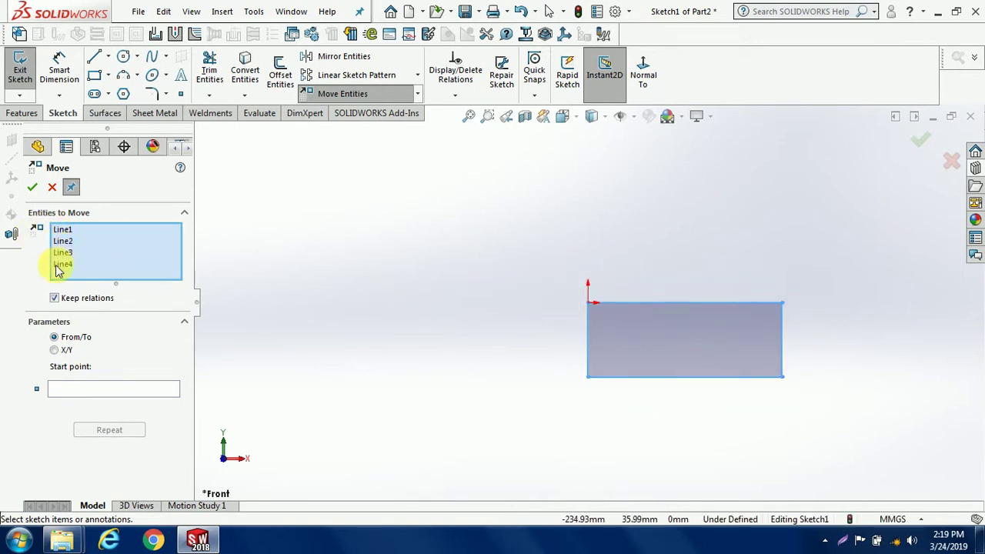
left_click(76, 390)
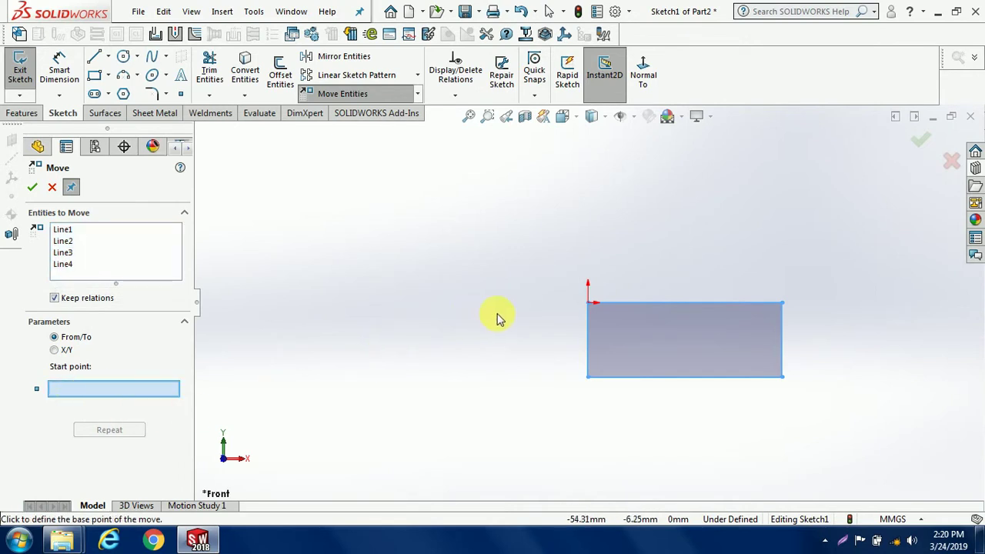
left_click(589, 303)
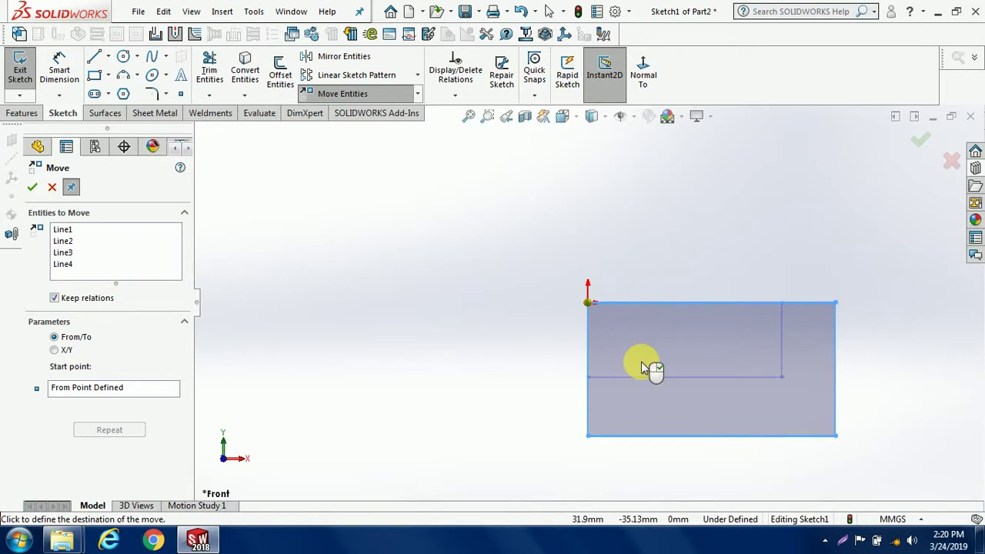
left_click(641, 362)
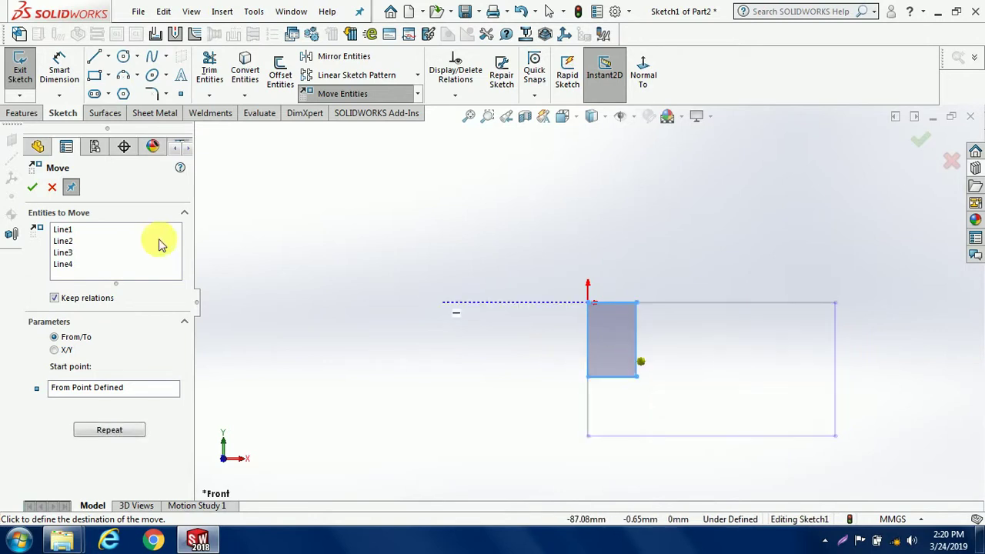
left_click(30, 188)
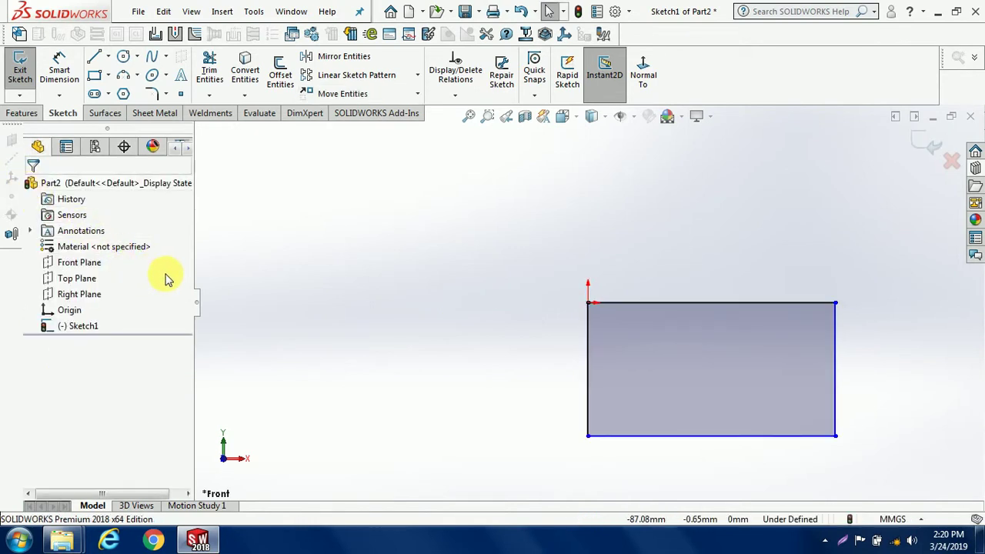
- Copy the rectangle from its top-right corner to two spots: upper left and upper right
left_click(418, 95)
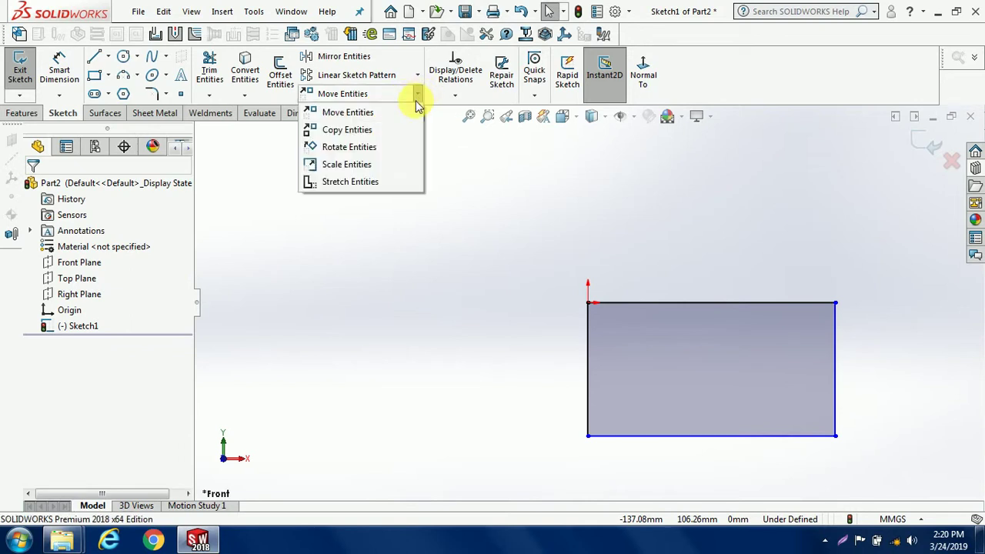
left_click(358, 132)
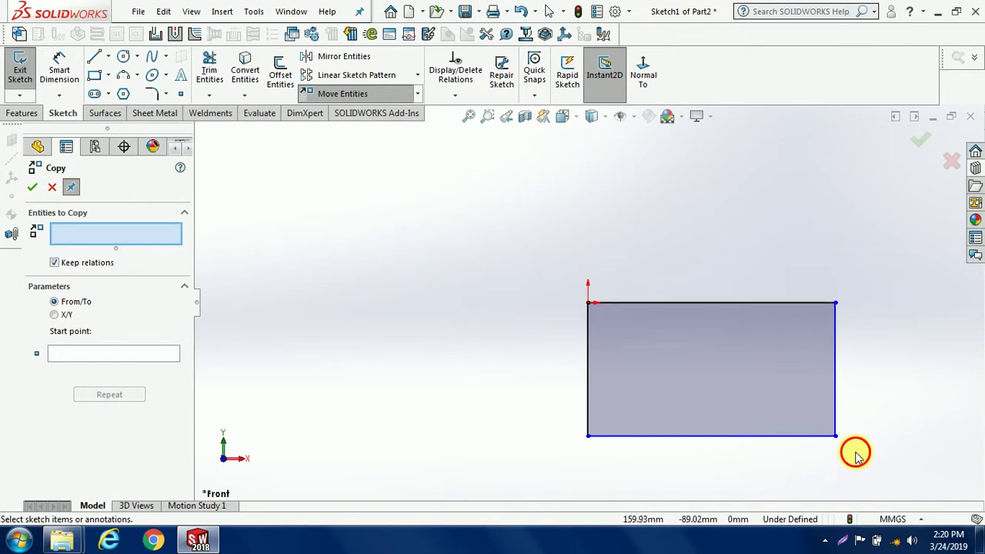
left_click_drag(854, 452, 533, 279)
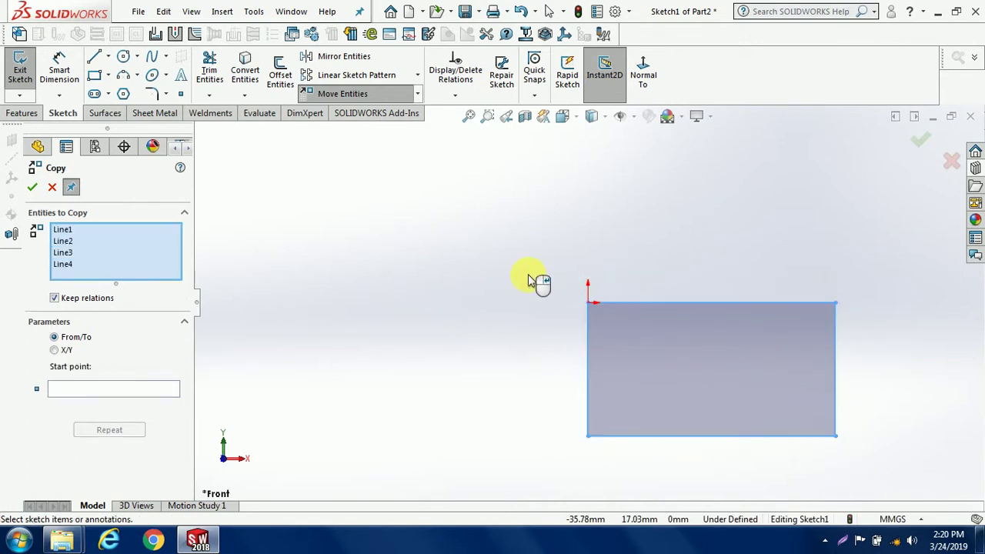
left_click(107, 392)
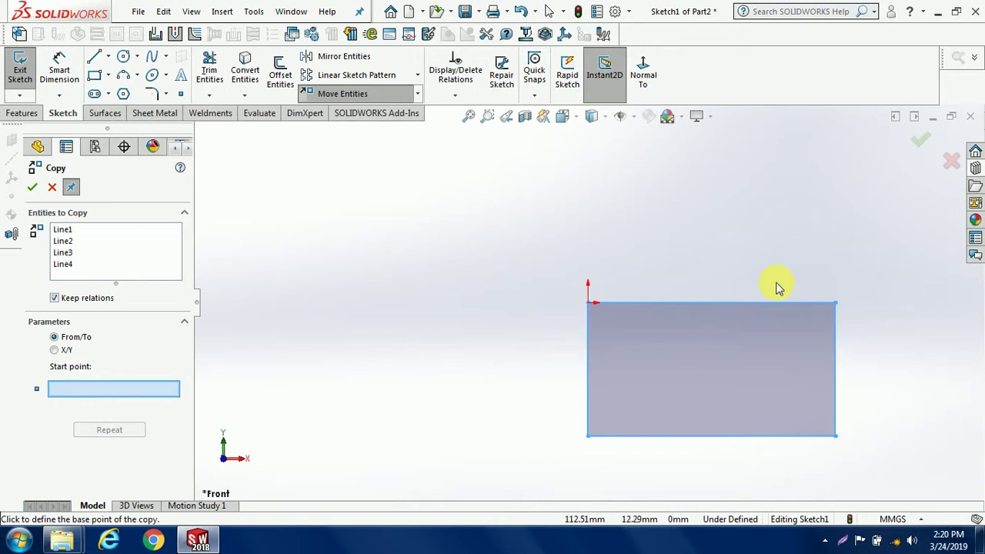
left_click(836, 304)
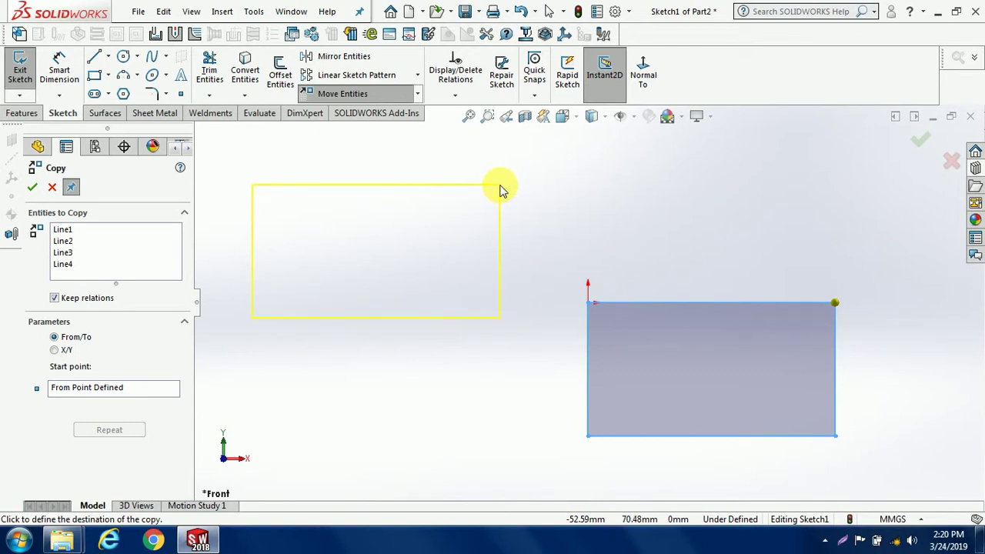
left_click(500, 185)
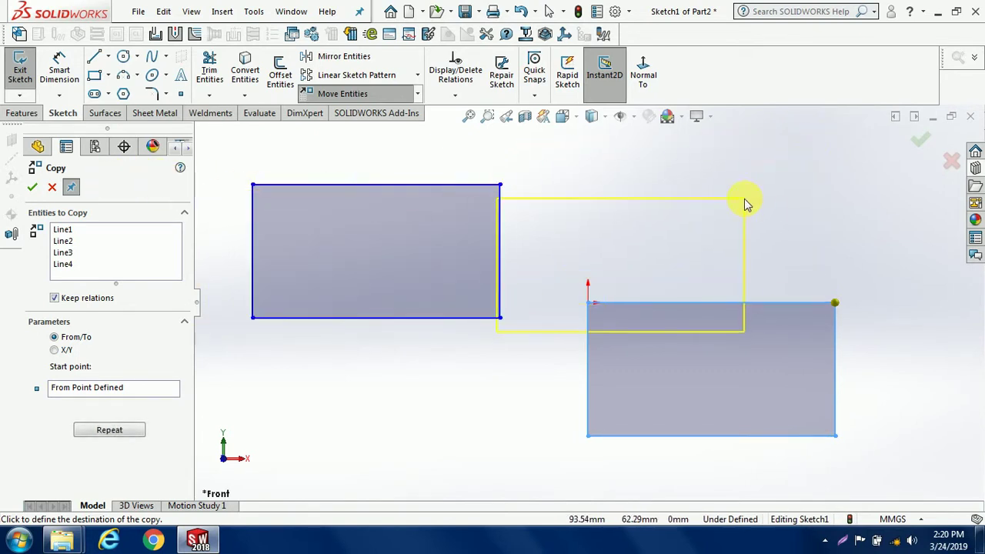
key("z")
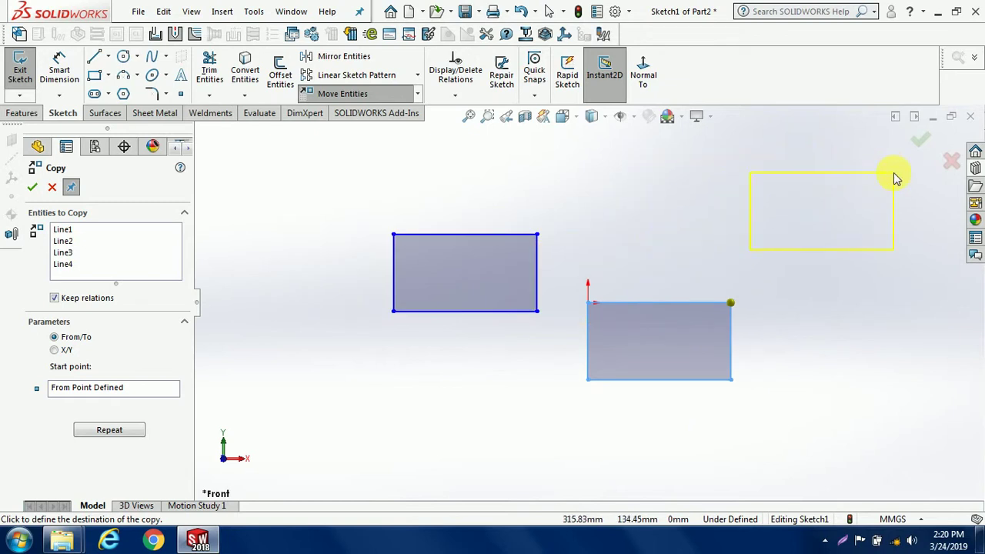
left_click(894, 177)
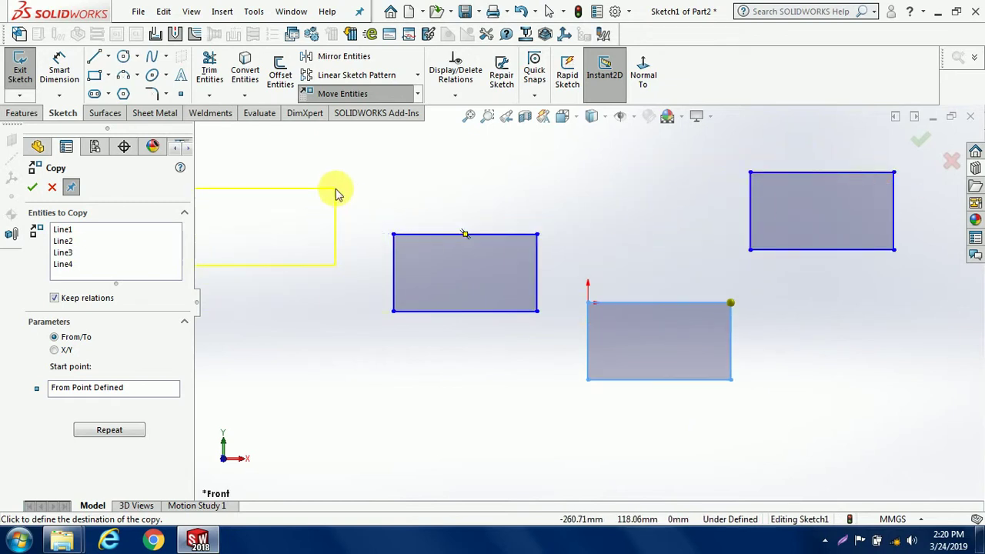
left_click(31, 188)
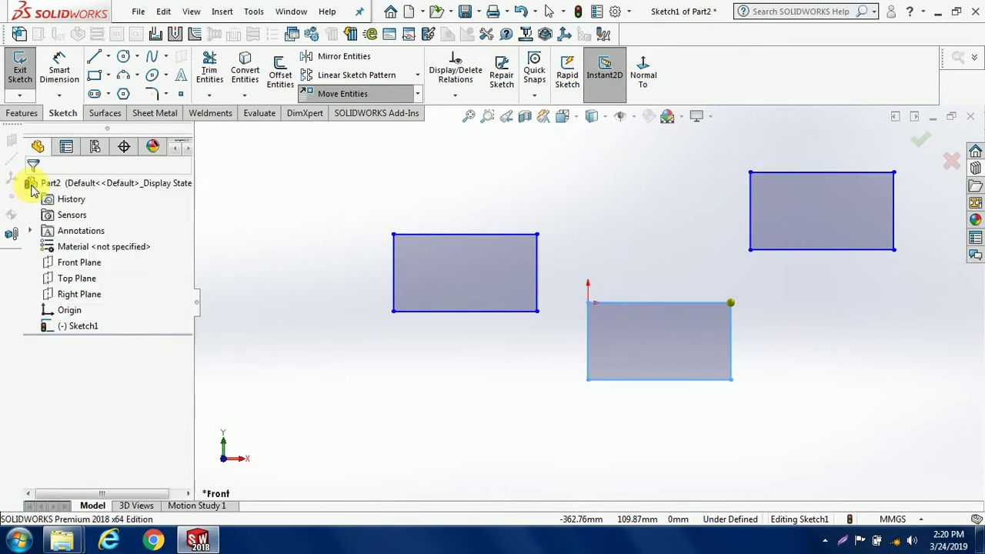
left_click(416, 94)
- Rotate the upper-left rectangle's four lines by 20 degrees about its top-left corner, then exit Rotate
left_click(366, 147)
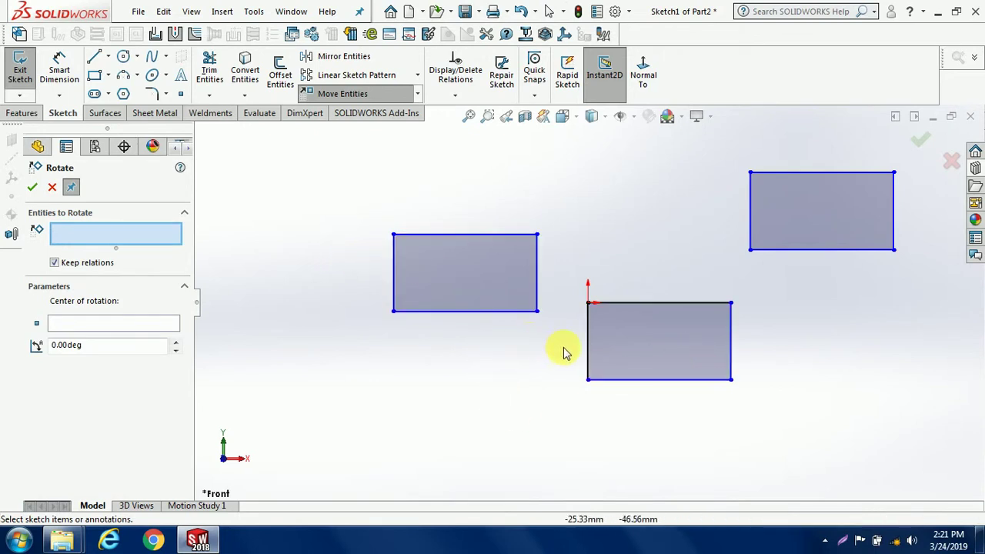
mouse_move(563, 347)
left_mouse_down()
mouse_move(351, 182)
mouse_move(350, 193)
left_mouse_up()
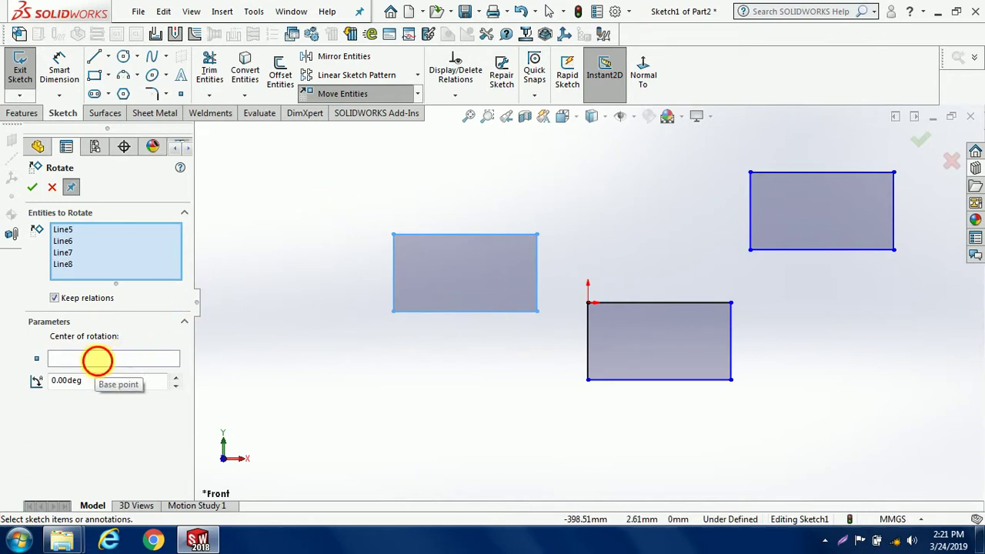
left_click(97, 360)
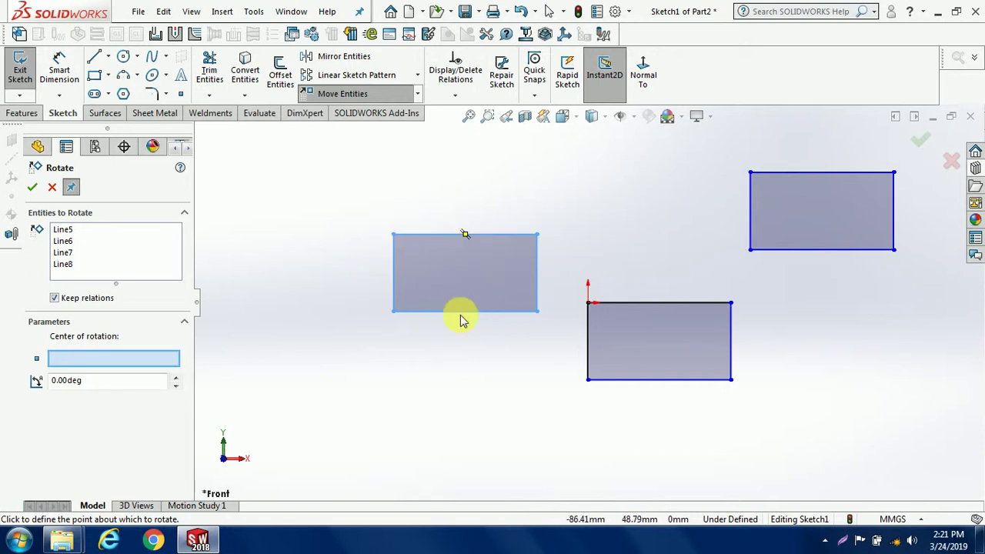
left_click(392, 235)
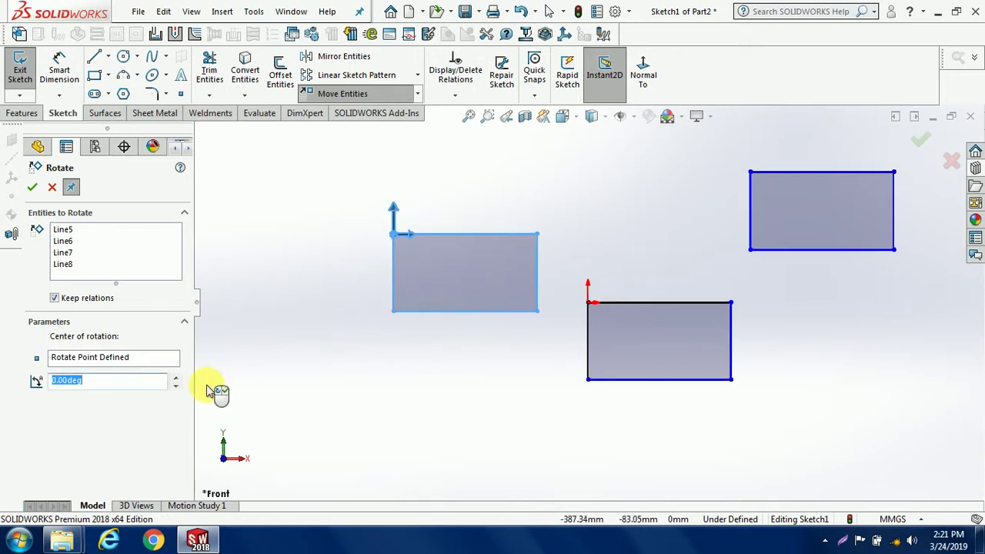
scroll(173, 379, "up", 1)
scroll(173, 379, "up", 4)
scroll(173, 380, "up", 3)
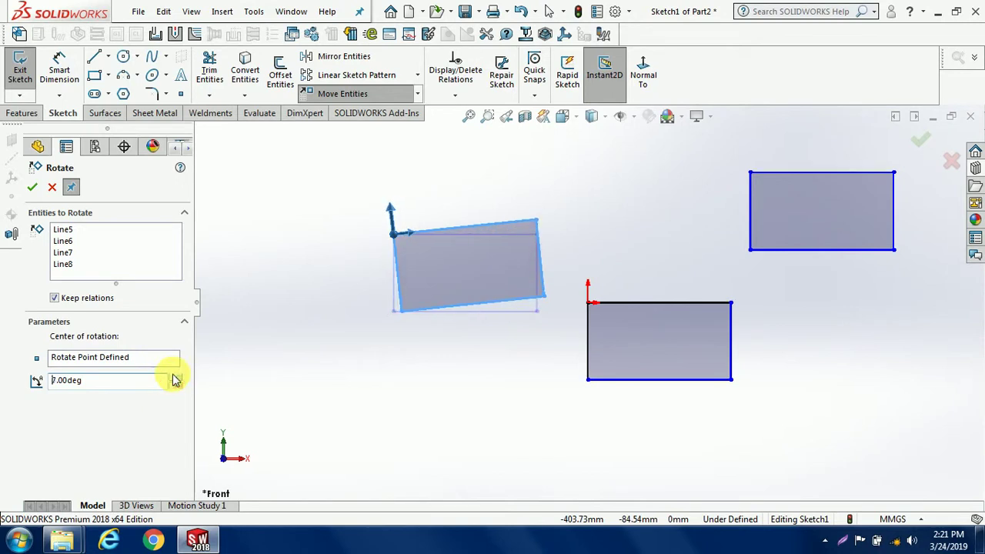
scroll(173, 380, "up", 3)
scroll(173, 380, "up", 3)
scroll(173, 379, "up", 2)
scroll(174, 380, "up", 1)
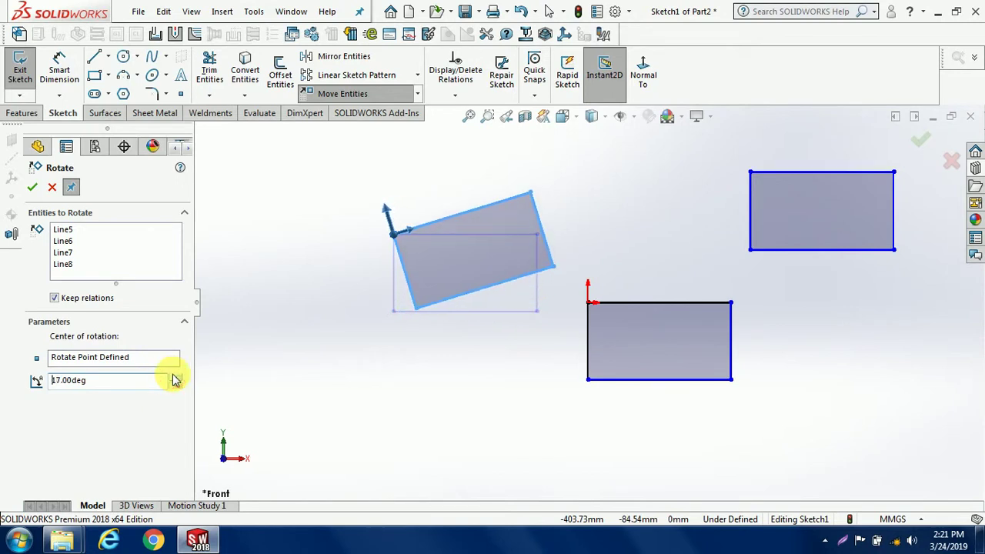
scroll(173, 379, "up", 2)
scroll(173, 380, "up", 1)
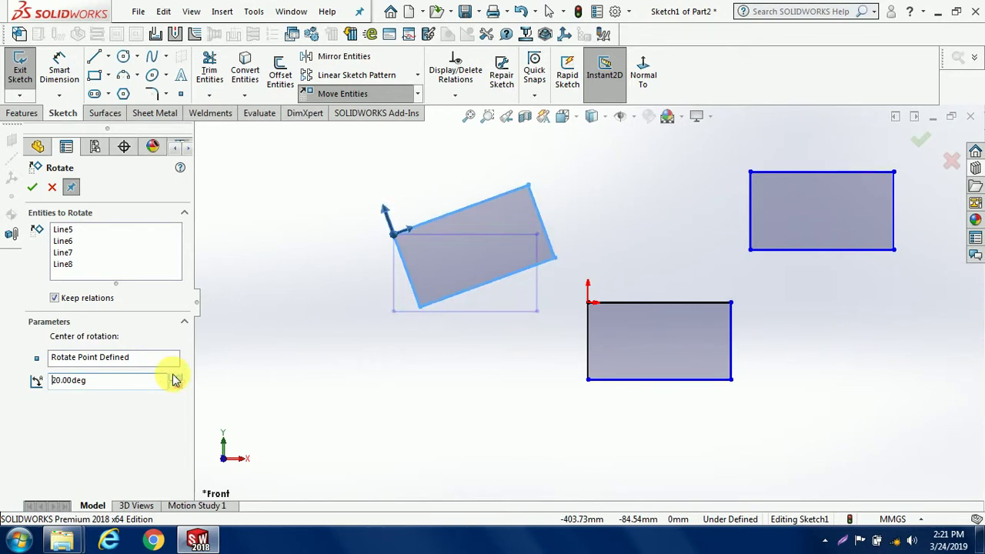
left_click(34, 189)
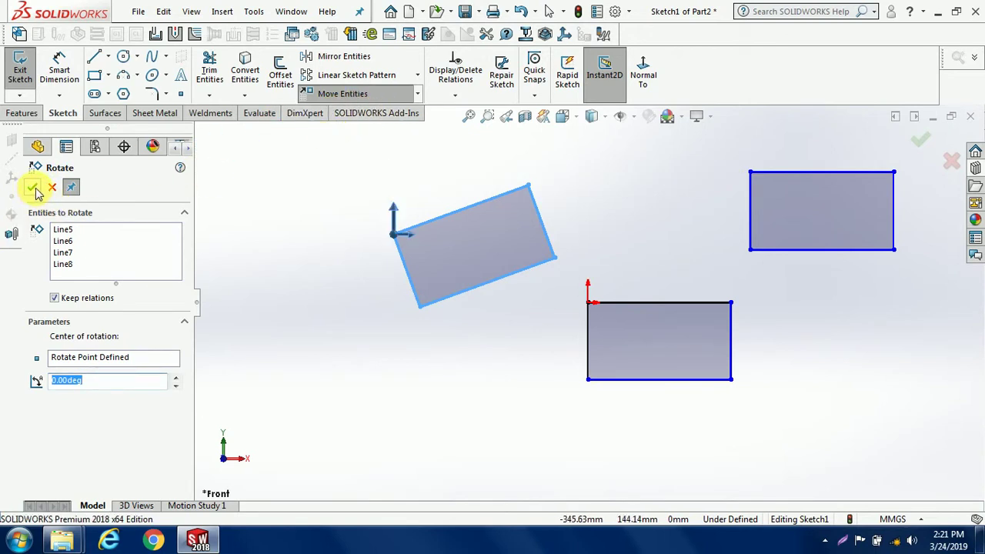
left_click(294, 243)
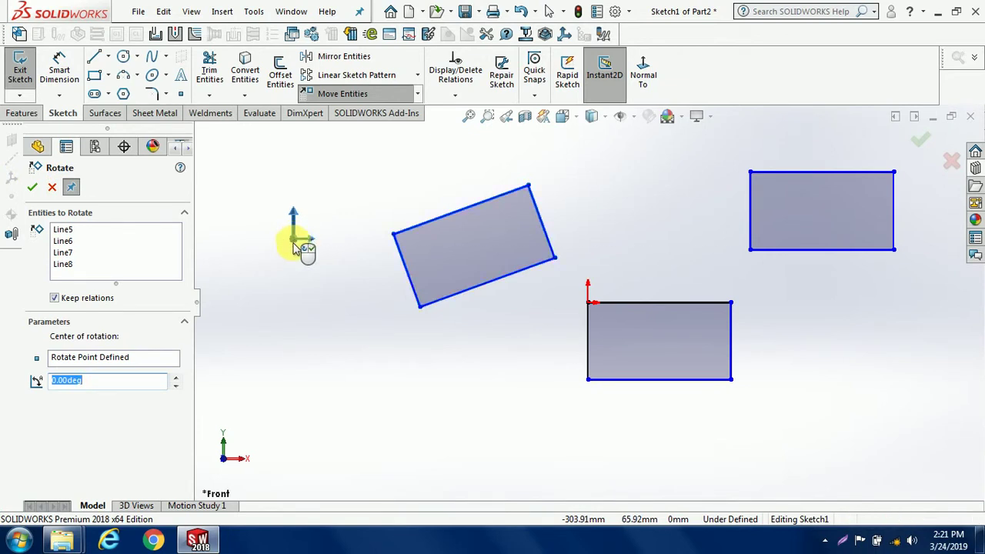
key("Escape")
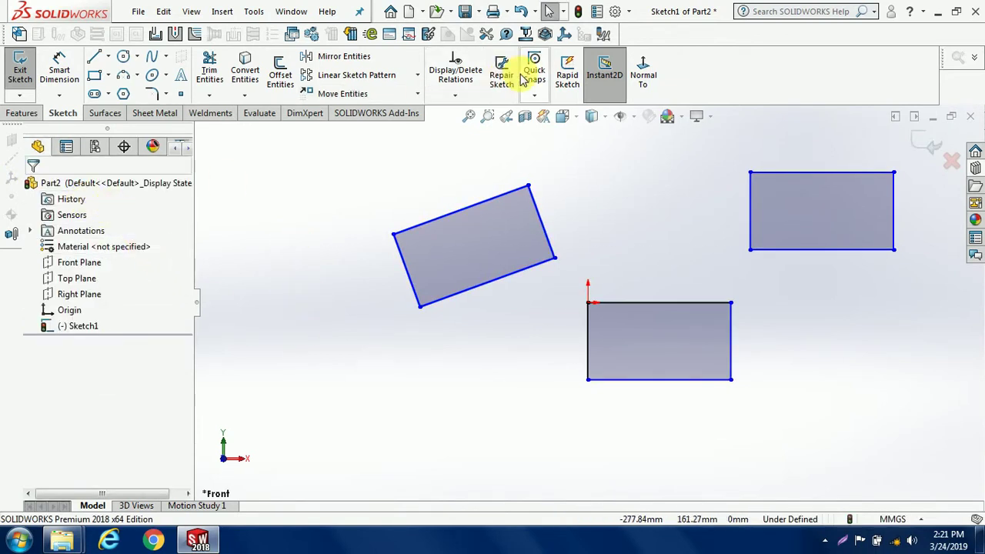
left_click(418, 95)
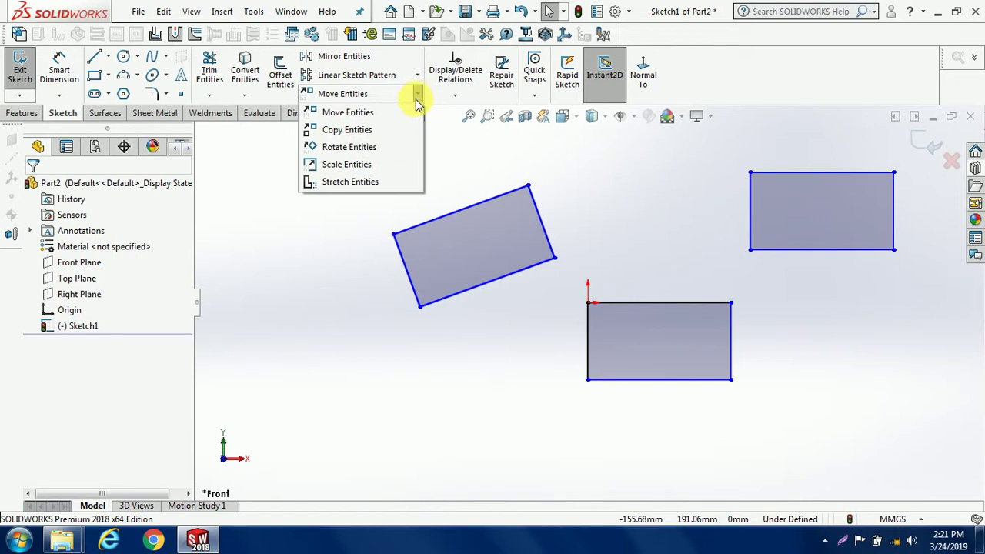
left_click(359, 164)
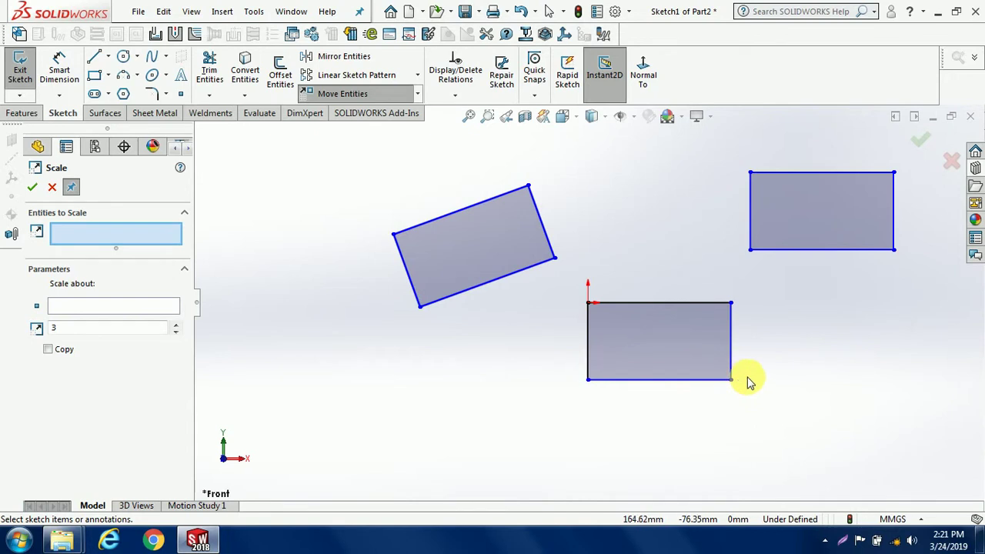
left_click_drag(746, 408, 563, 278)
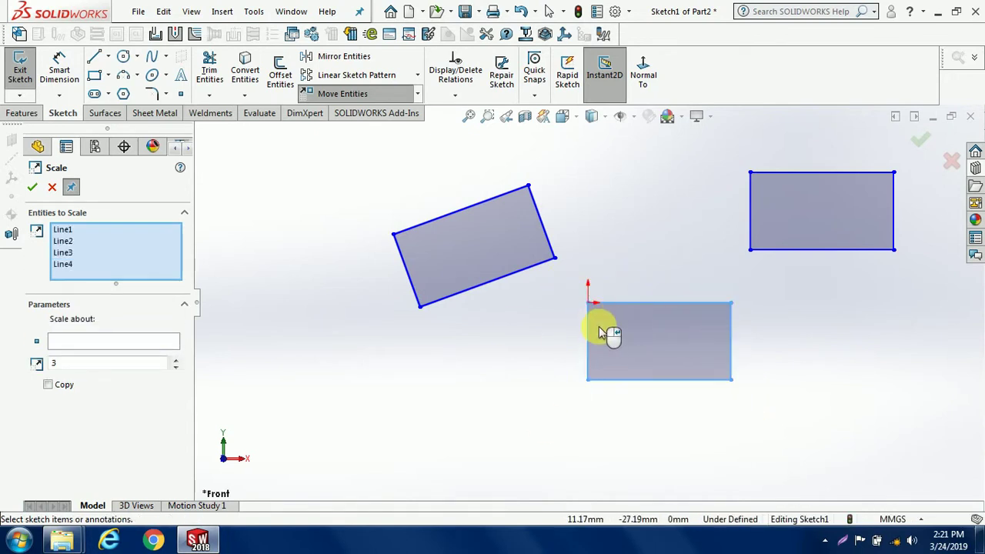
left_click(89, 343)
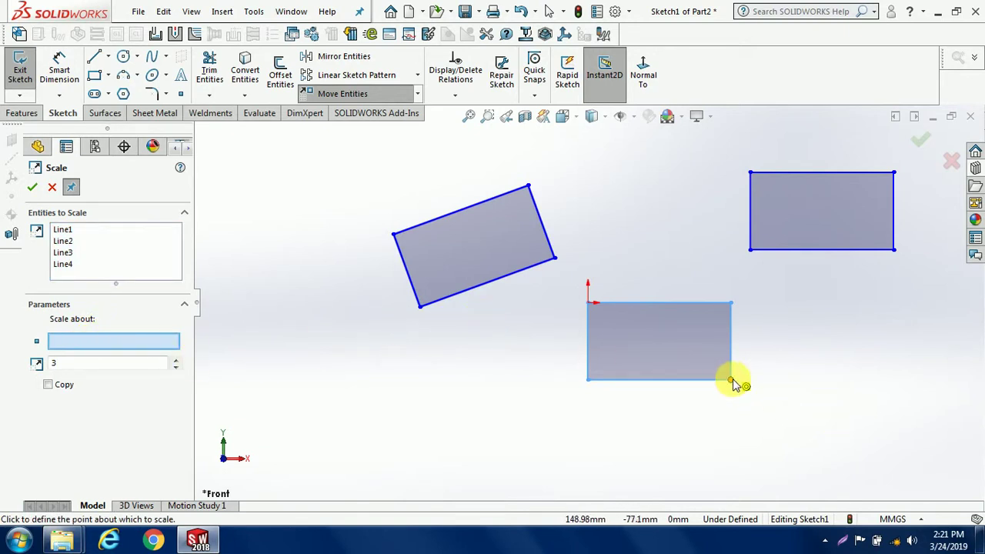
left_click(731, 381)
left_click(101, 359)
type("1")
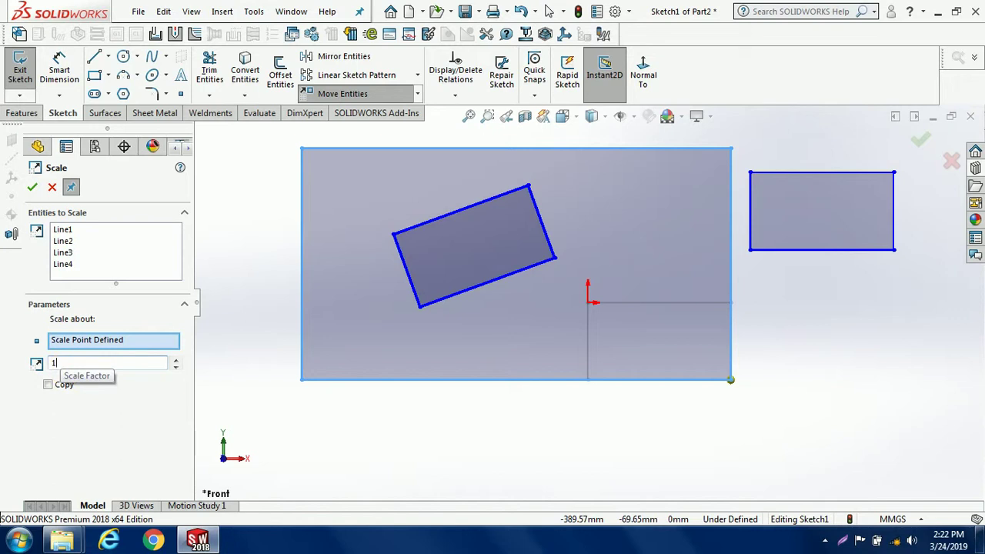
left_click(33, 192)
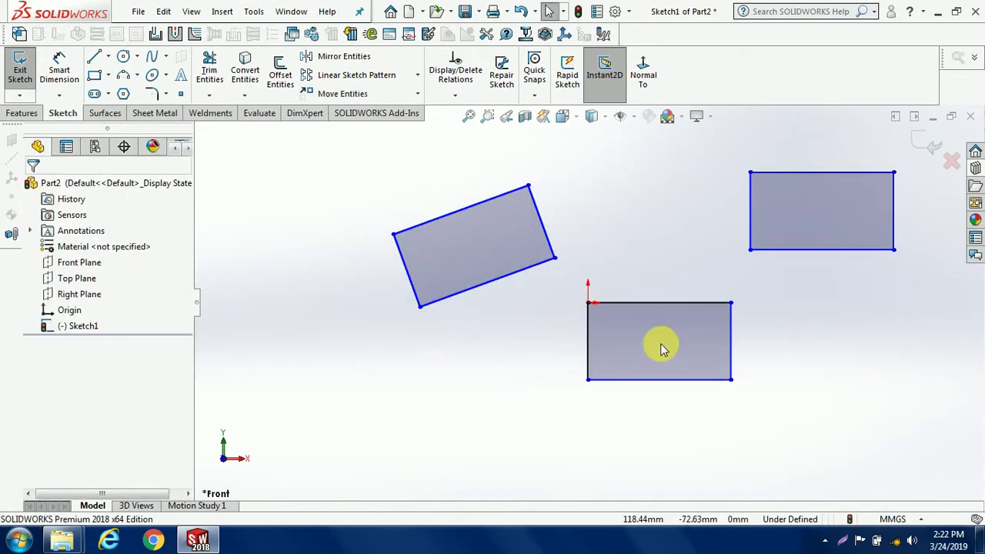
- Scale the lower rectangle by 1.5 about its bottom-right corner with Copy checked, keeping the original
left_click(416, 93)
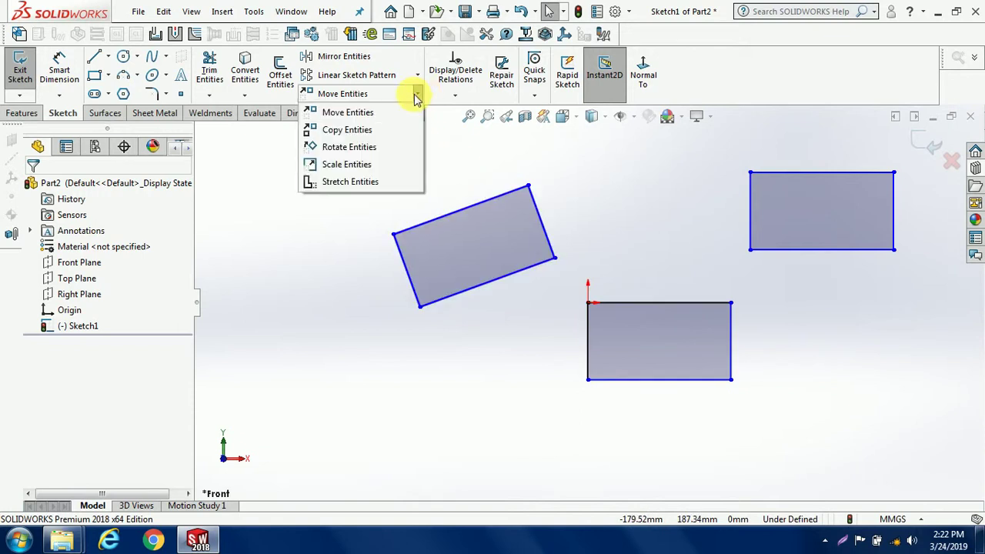
left_click(378, 164)
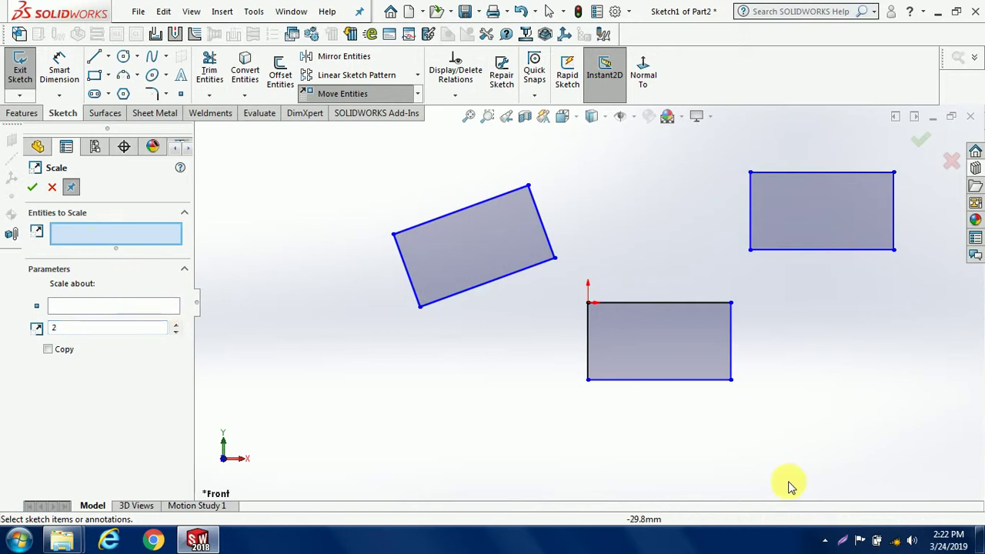
left_click_drag(810, 405, 577, 291)
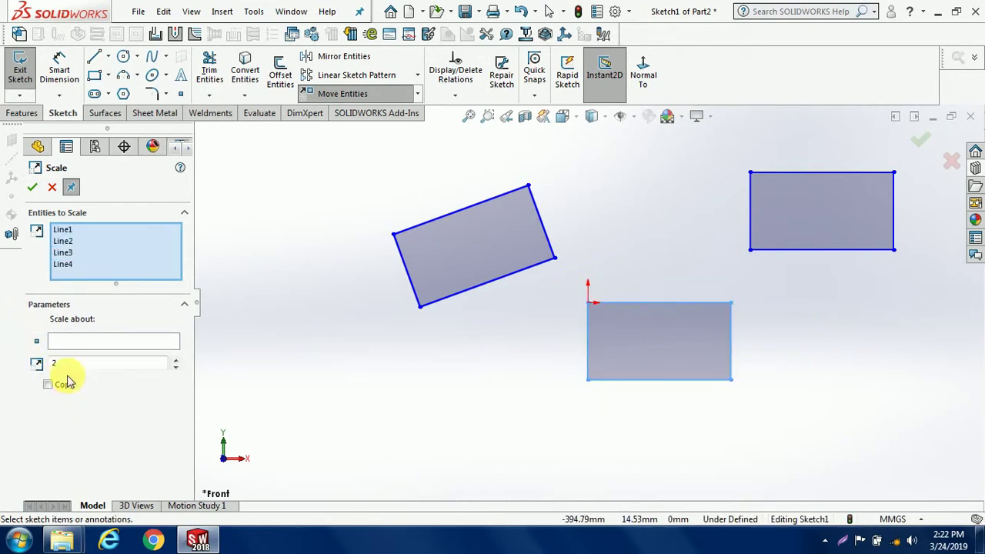
left_click(68, 342)
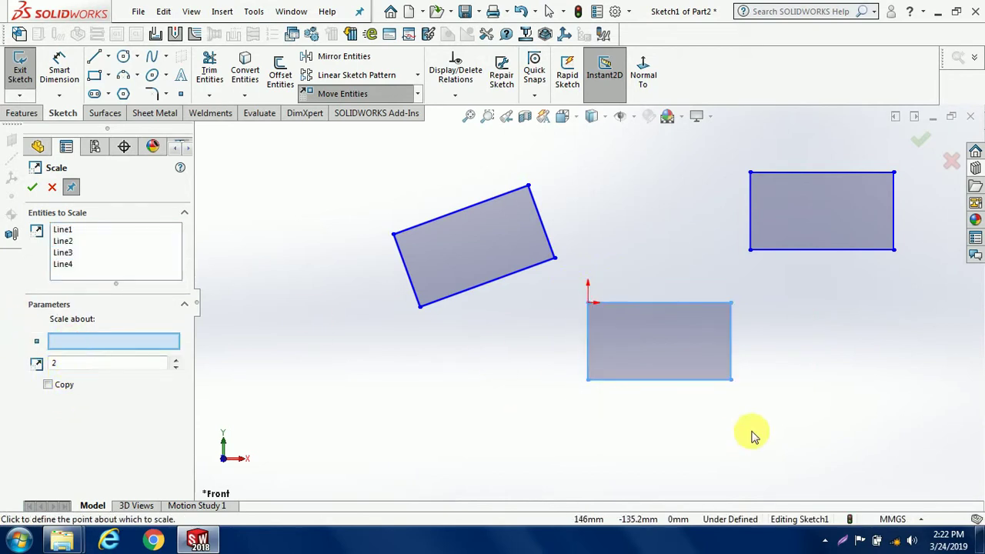
left_click(731, 379)
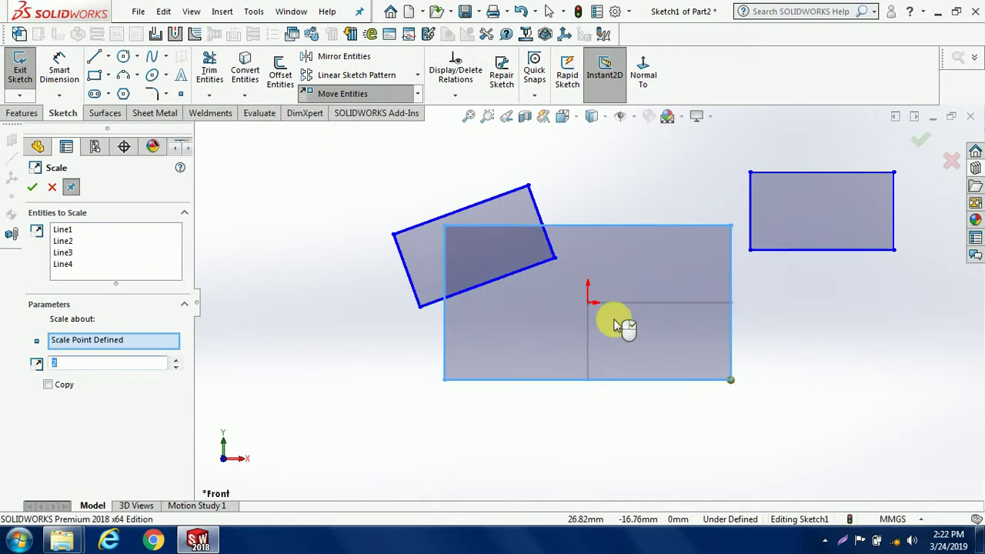
type("1.5")
left_click(365, 361)
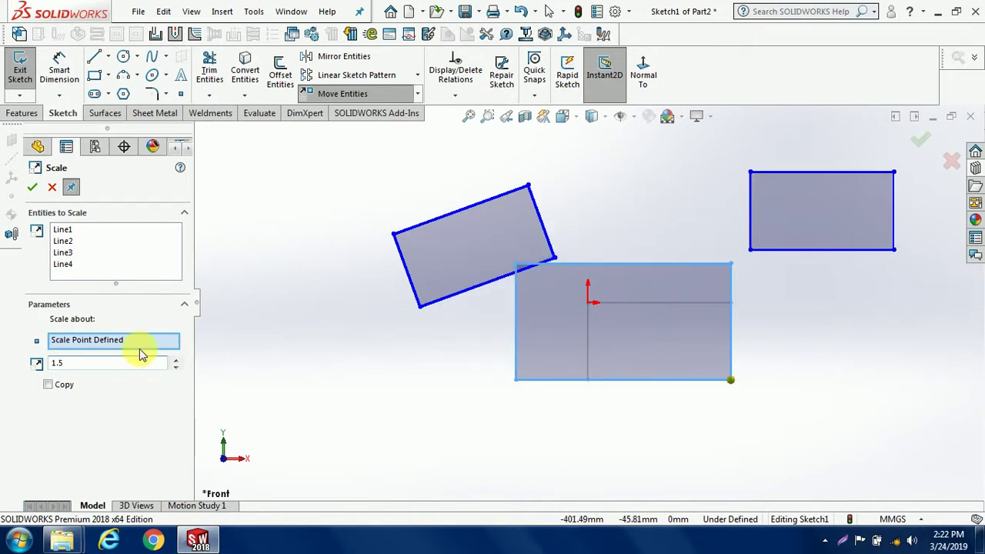
left_click(49, 385)
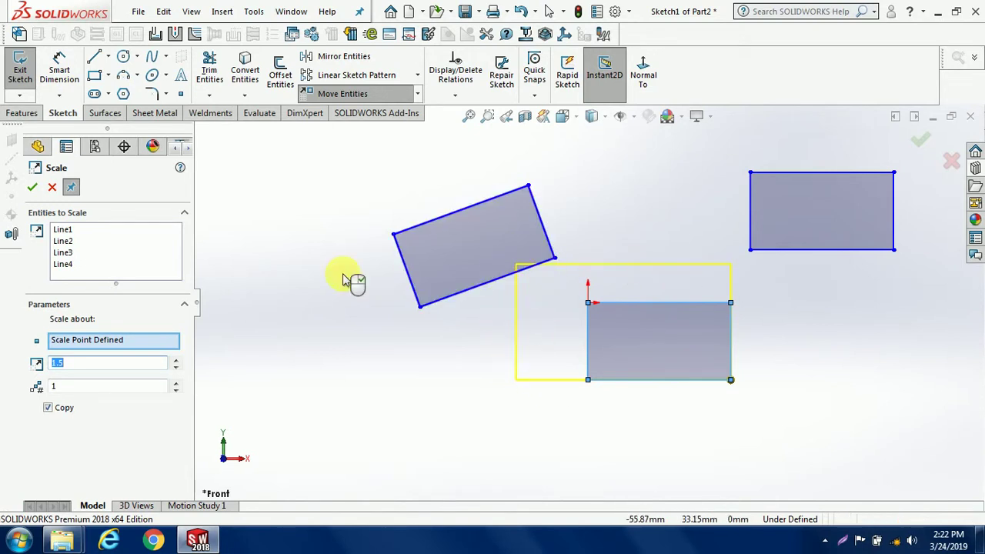
left_click(30, 191)
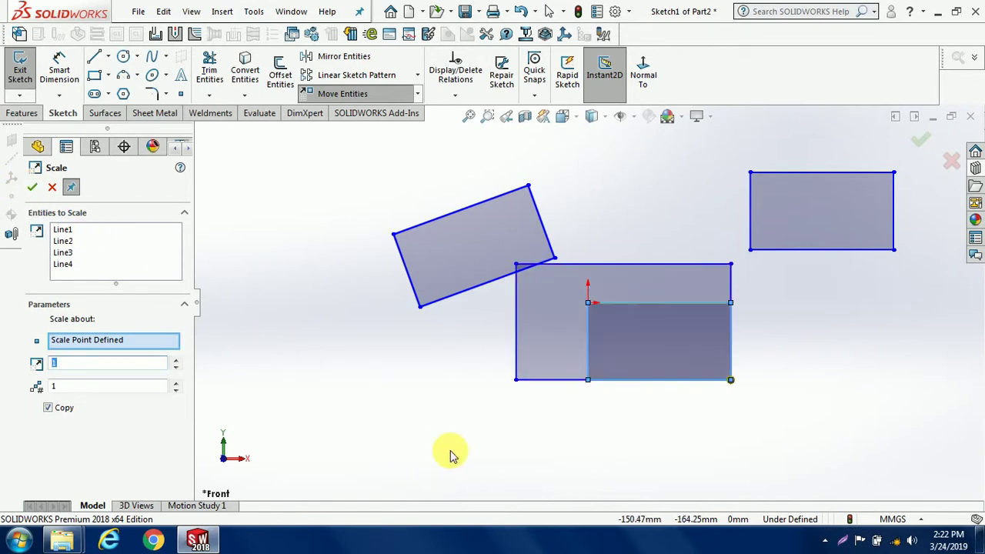
key("Escape")
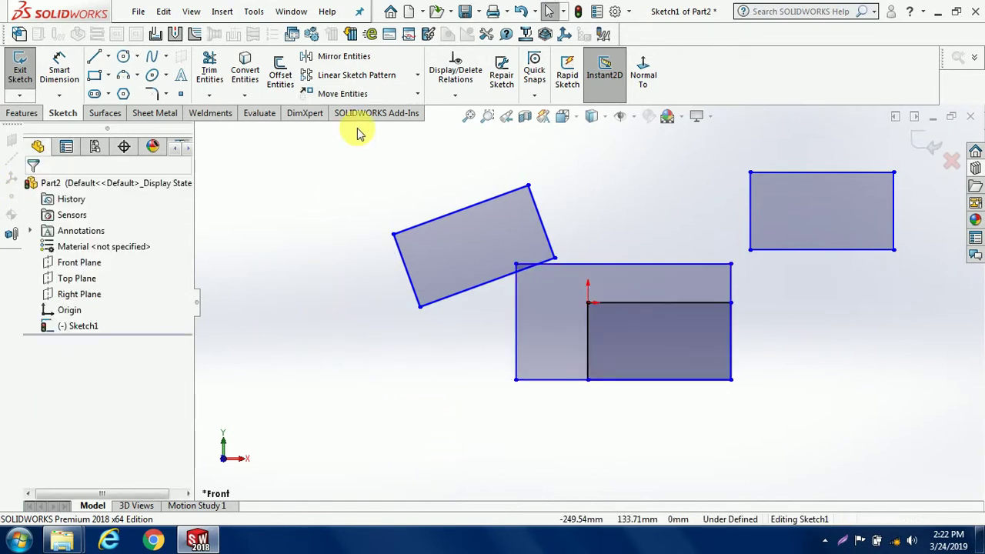
left_click(418, 94)
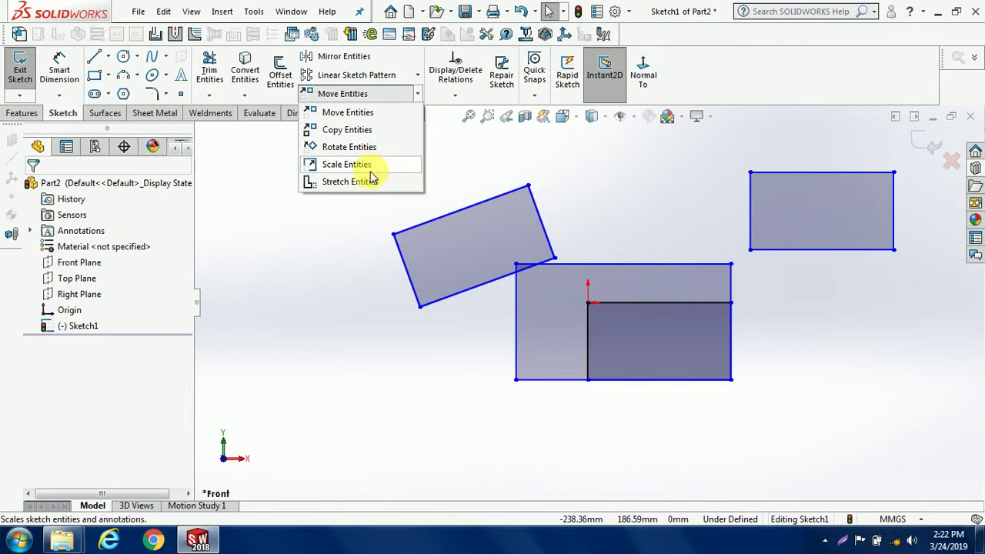
left_click(350, 185)
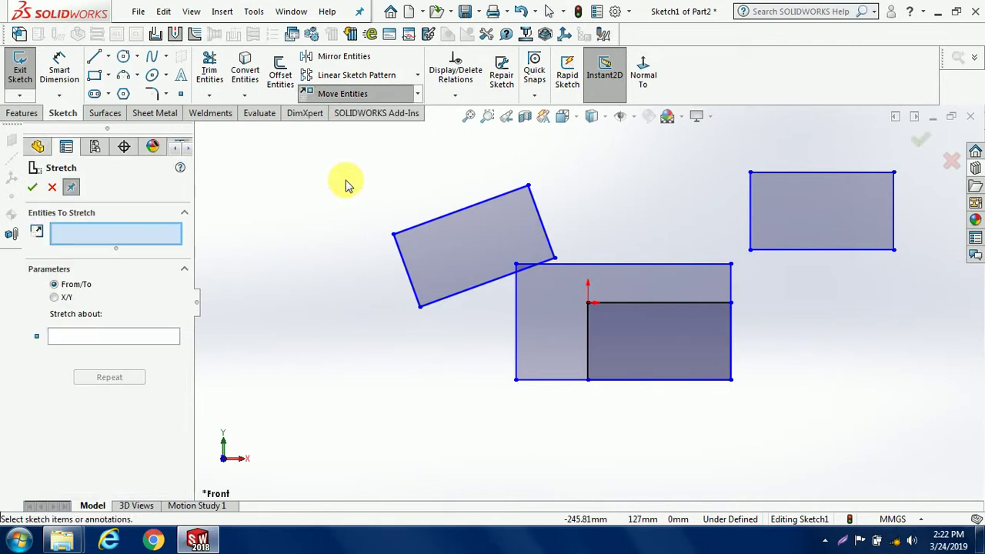
left_click_drag(930, 335, 750, 148)
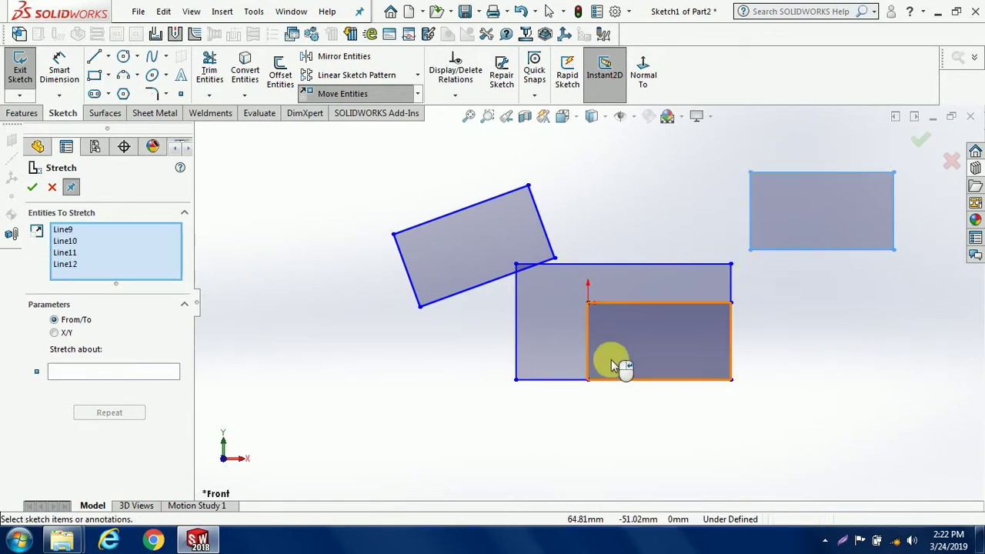
left_click(86, 377)
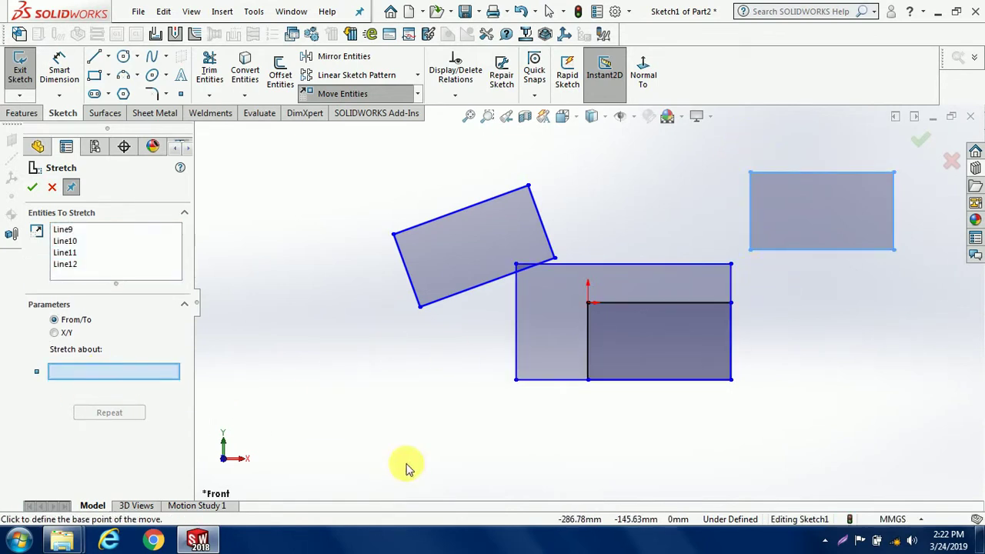
left_click(588, 302)
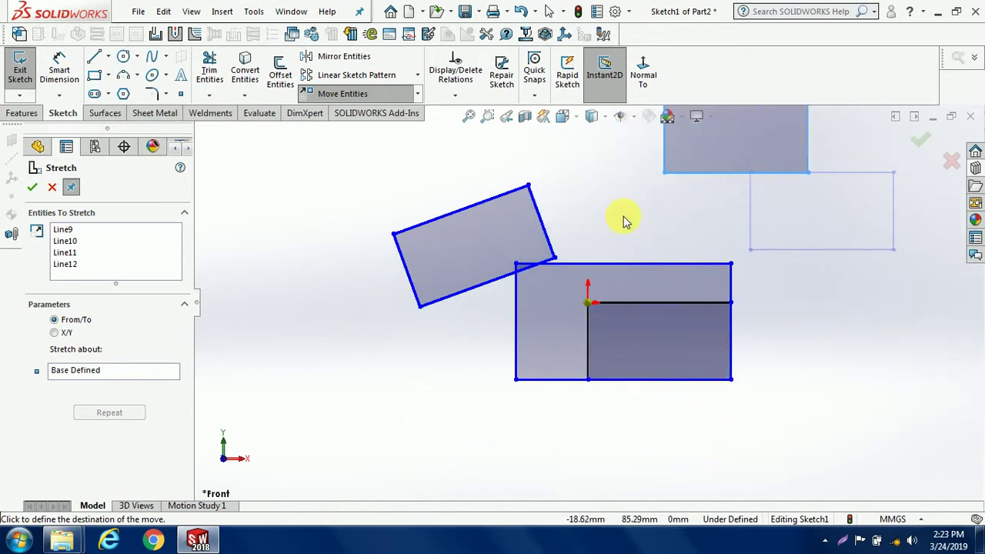
left_click(652, 468)
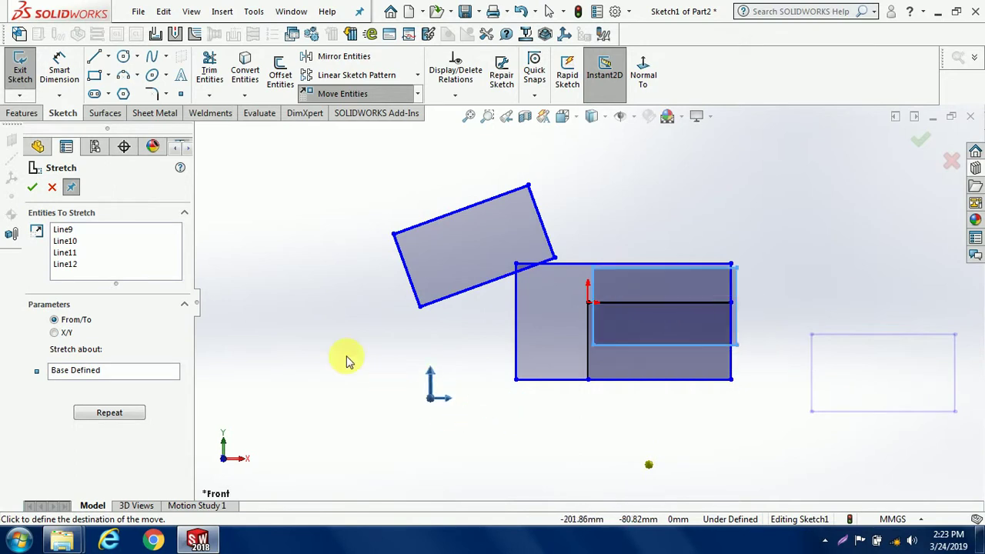
left_click(585, 302)
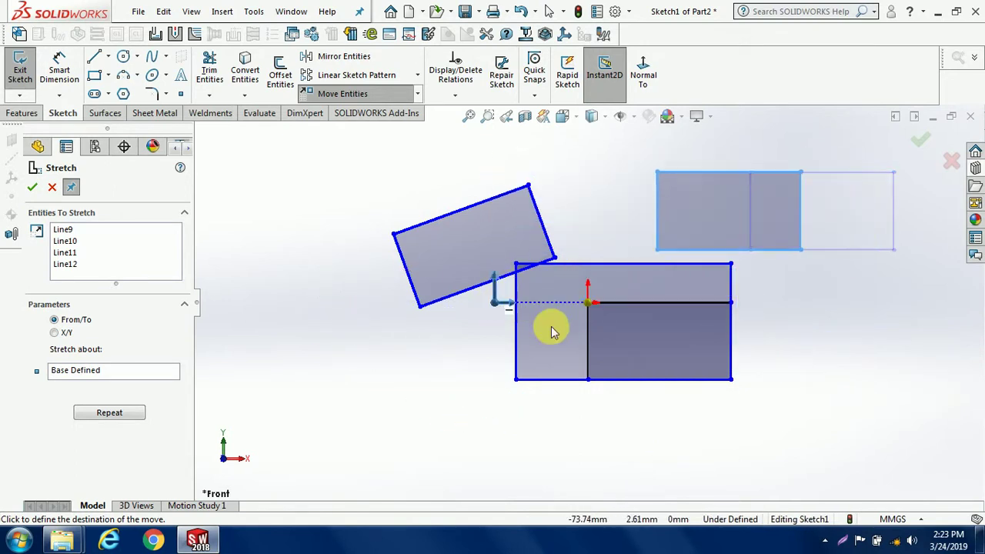
left_click(31, 187)
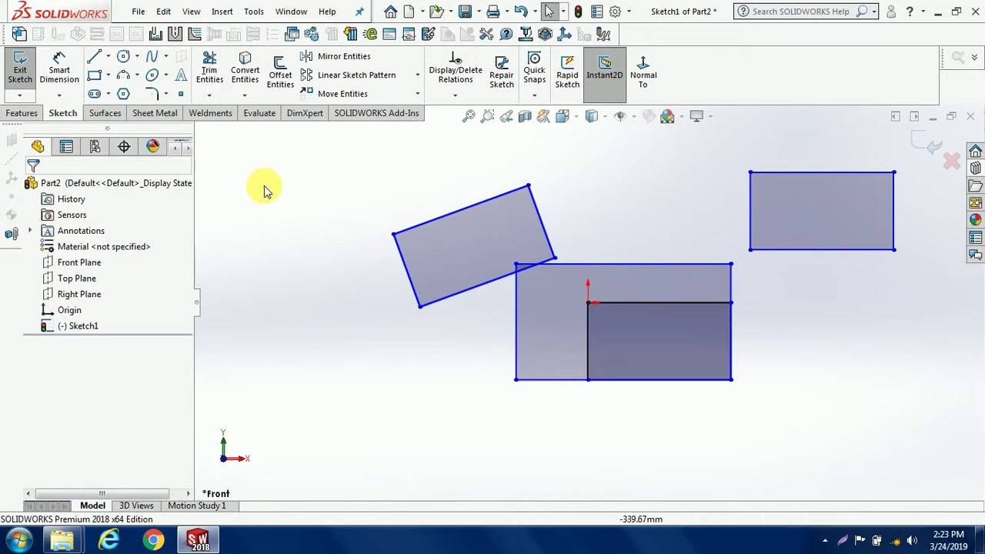